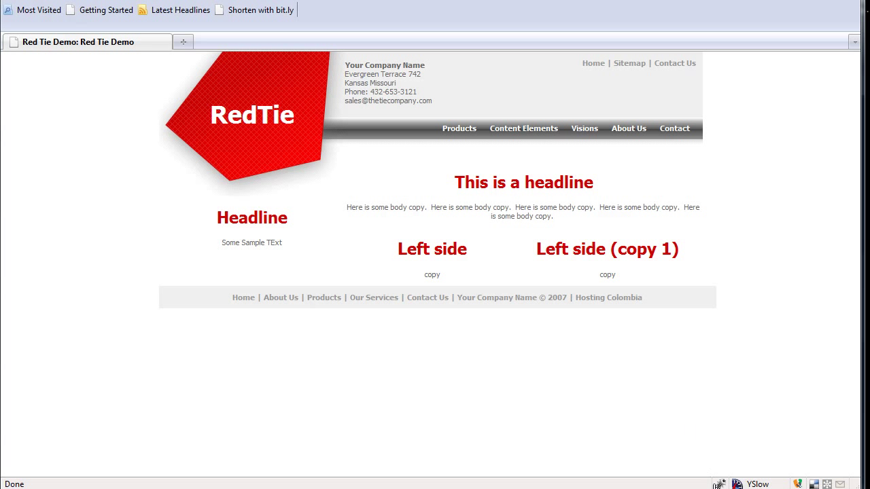
Step: Inspect the main menu bar in Firebug, revealing div.smallwhitetext with five plain links
click(718, 485)
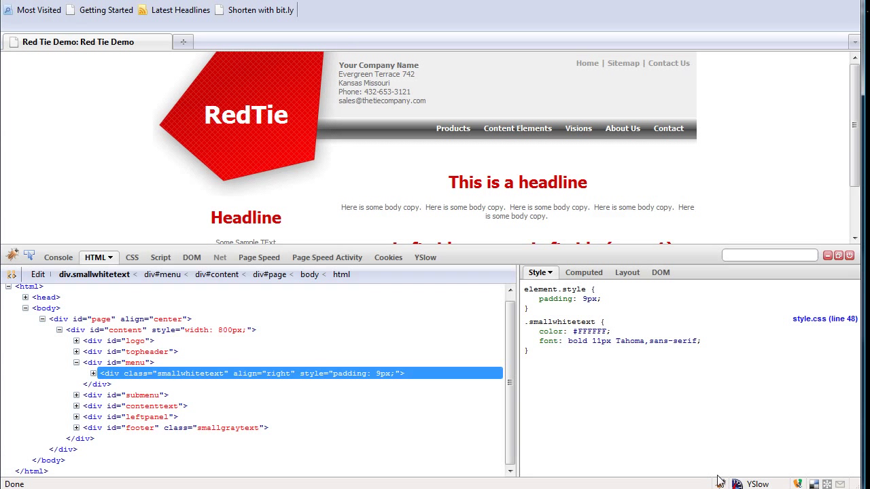
click(29, 254)
click(422, 131)
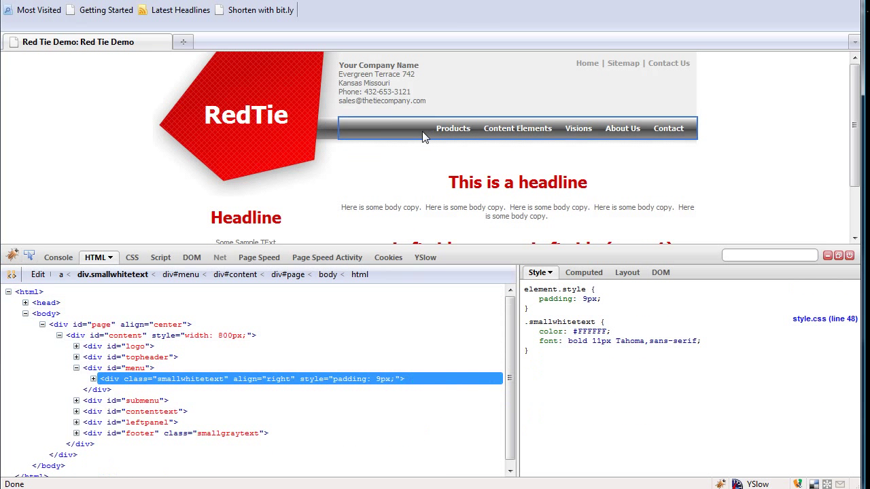
click(94, 379)
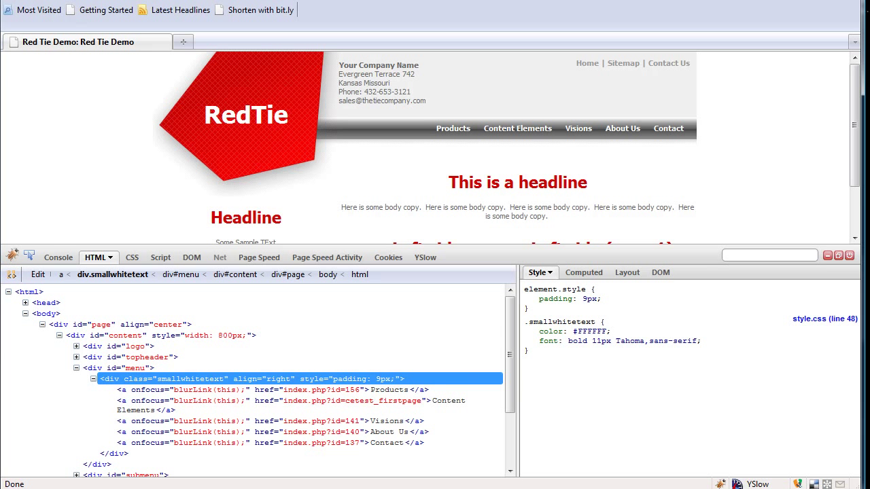
key(alt+Tab)
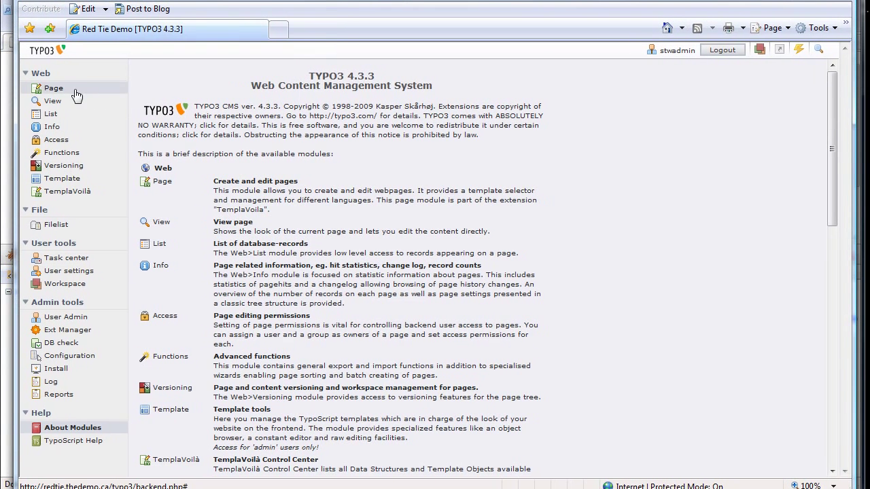
Step: Open Web > Template and view the Red Tie Demo template's Info/Modify overview
click(77, 97)
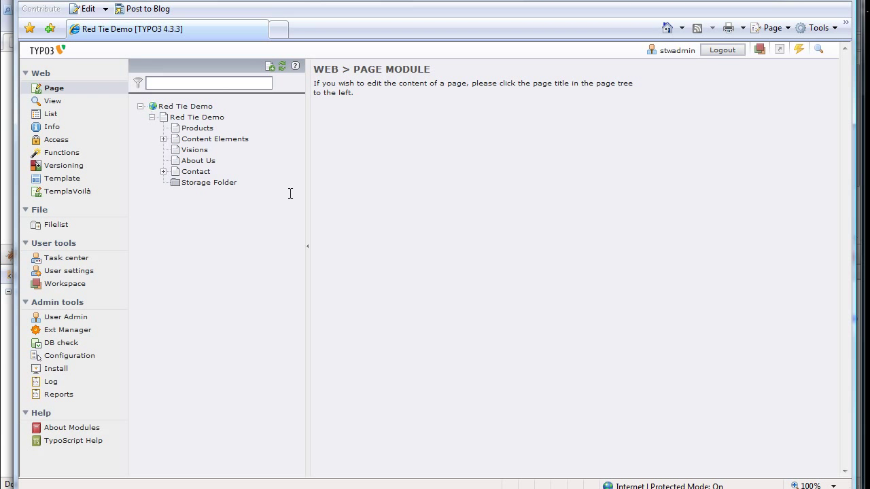
click(67, 179)
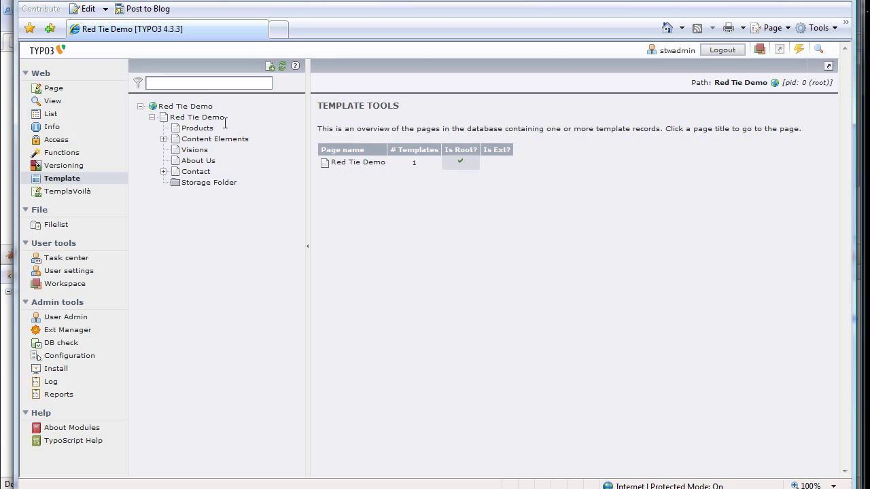
click(362, 165)
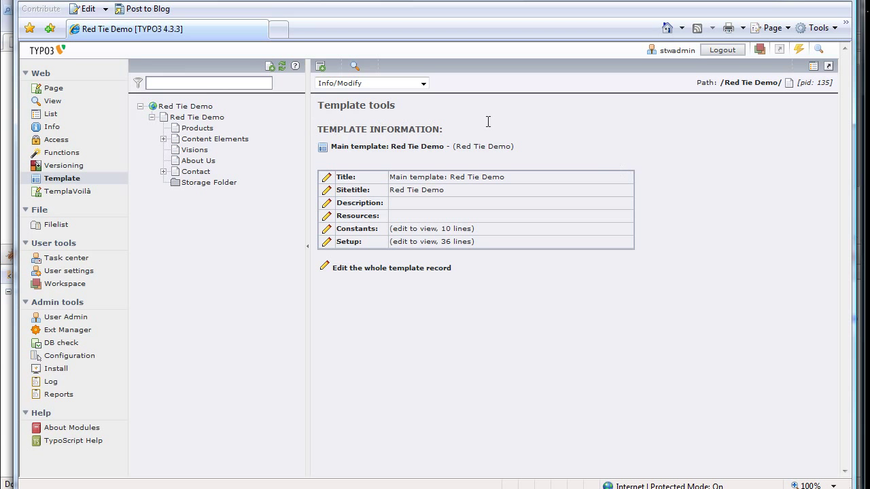
click(422, 83)
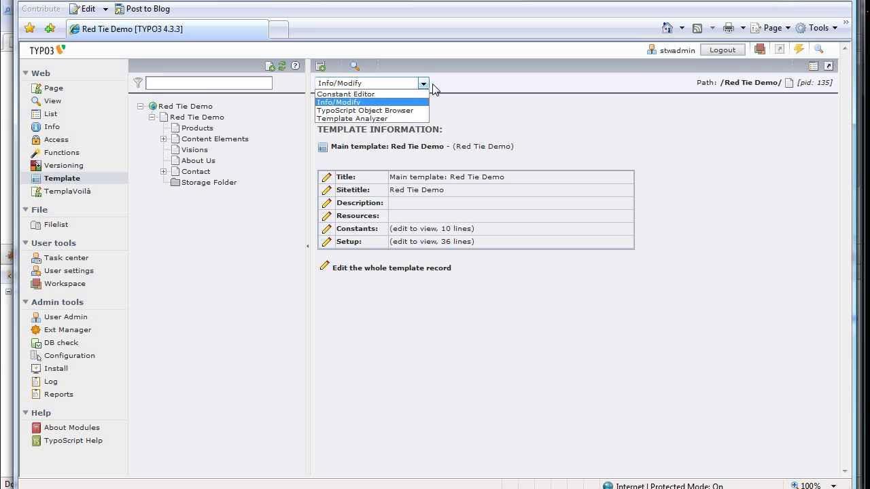
click(511, 103)
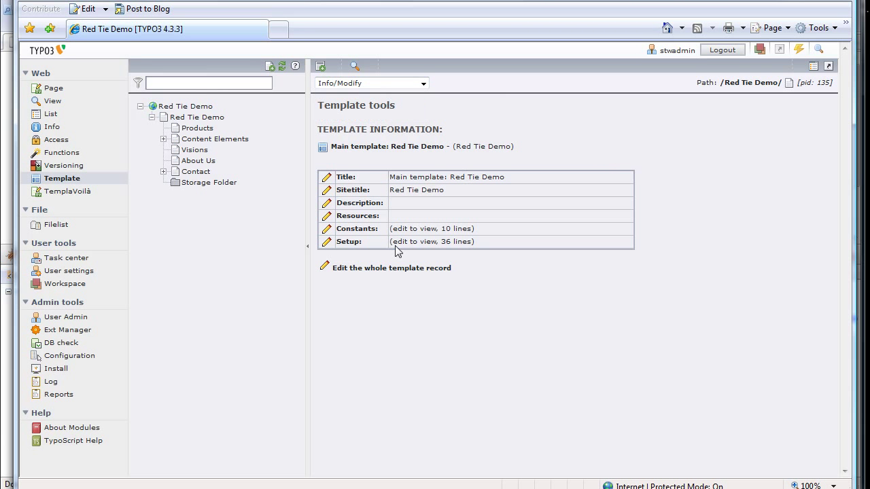
Step: In the template Setup, replace the lib.mainMenu div wrap with <ul>|</ul>
click(327, 243)
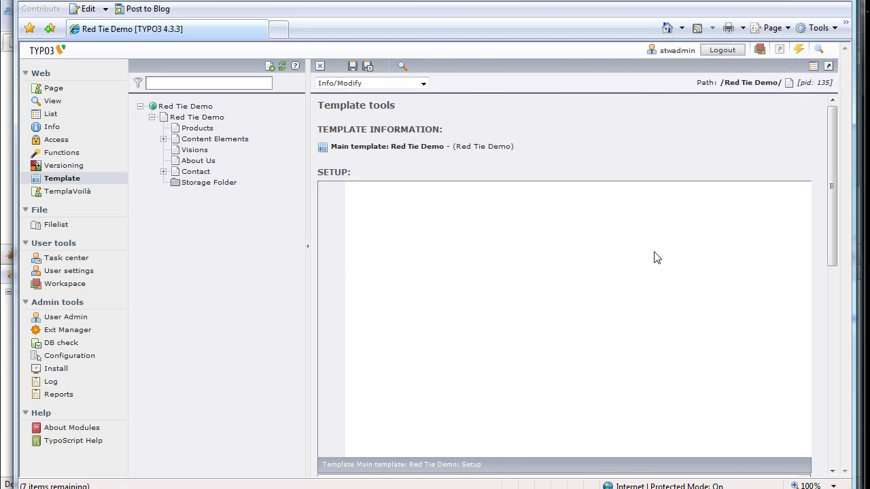
drag(835, 169, 815, 206)
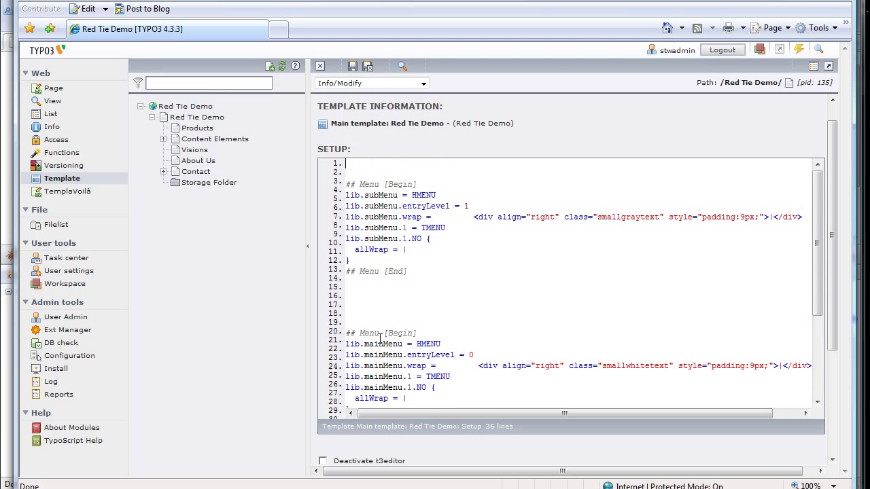
drag(818, 216, 818, 273)
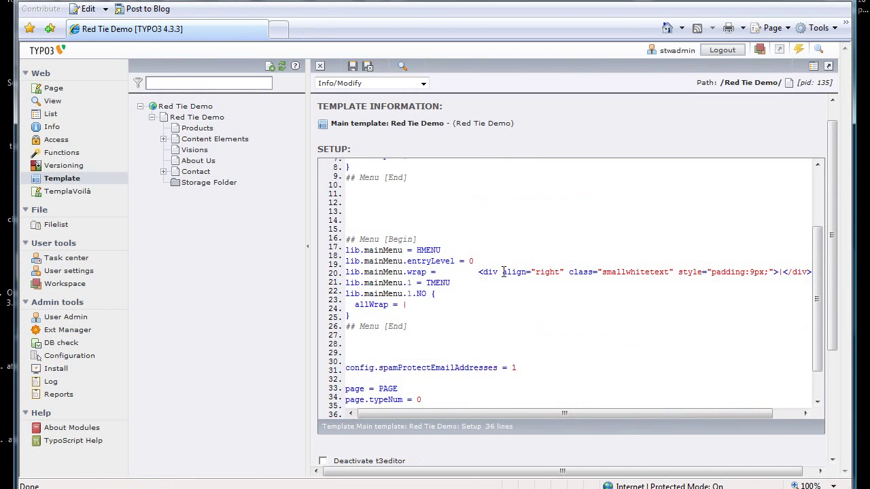
drag(484, 272, 766, 272)
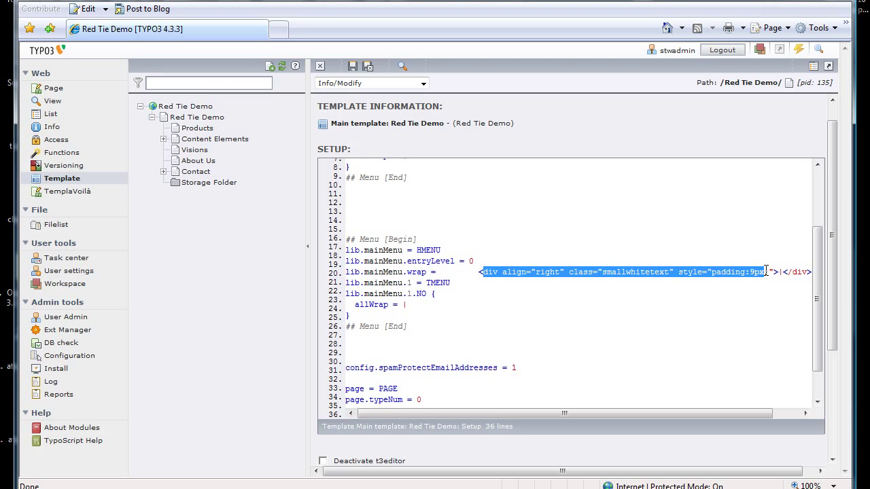
text(u.wrap = )
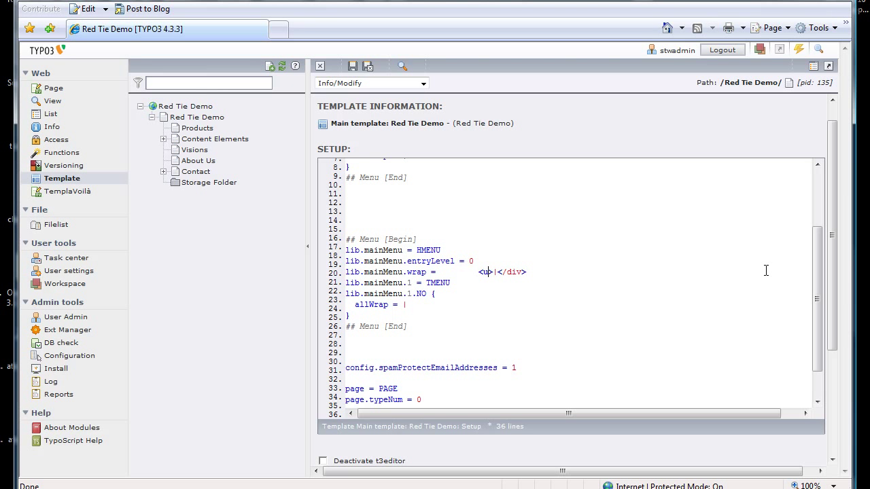
text(l)
drag(511, 272, 525, 278)
text(ul)
Step: Set the NO state's allWrap to <li>|</li>
double_click(420, 293)
click(410, 307)
text(<li>|)
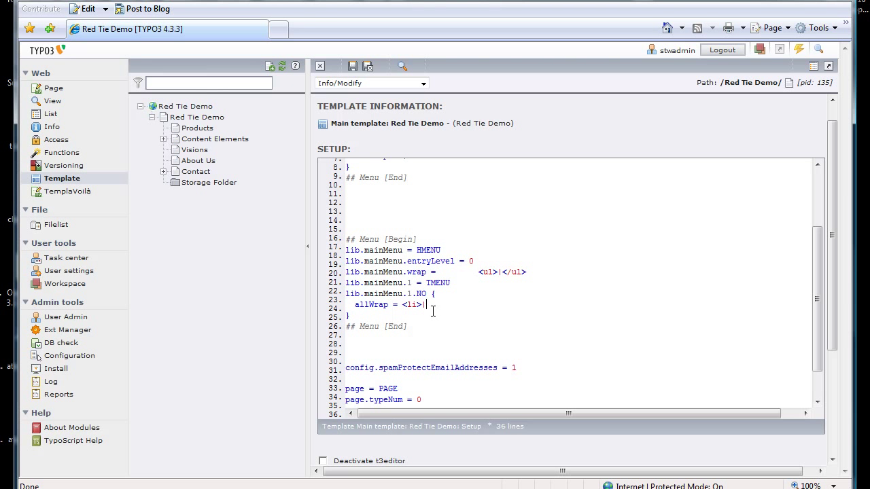
text(</)
Step: Save the setup template, clear all caches, and return to the Red Tie page in Firefox
click(352, 66)
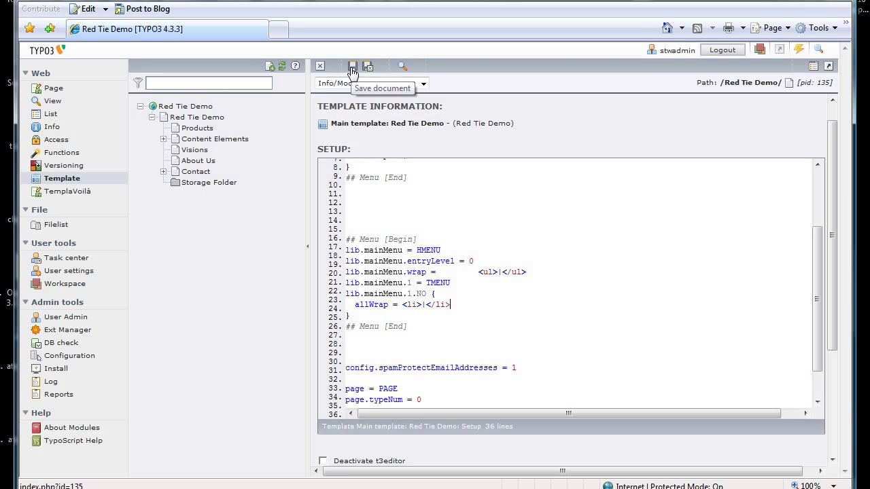
click(798, 49)
click(735, 69)
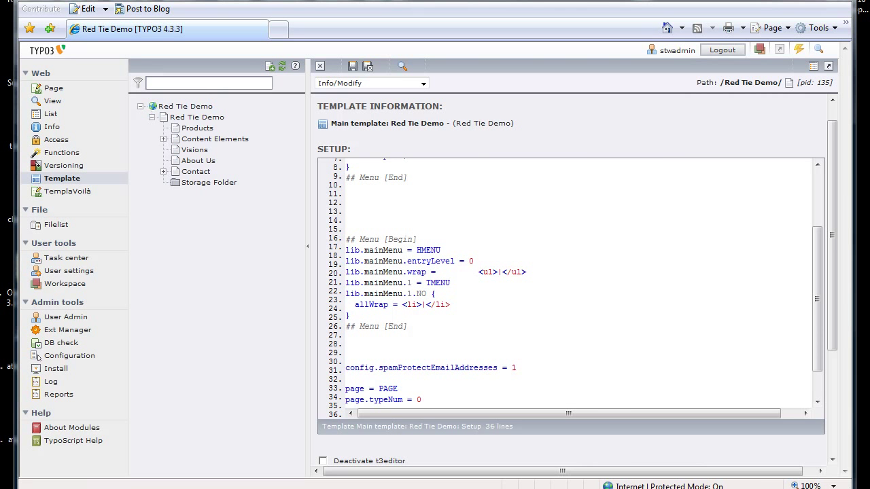
click(646, 479)
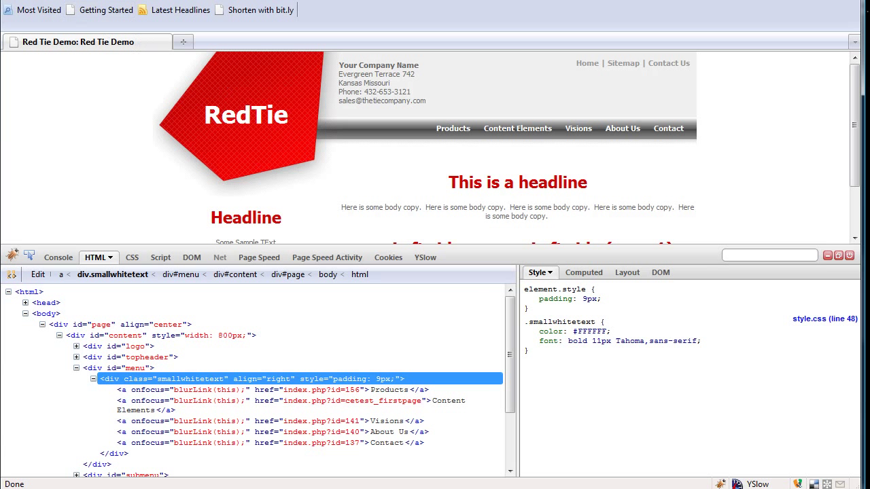
Step: Reload the Red Tie page and inspect the menu, now a <ul> with five <li> items
click(71, 0)
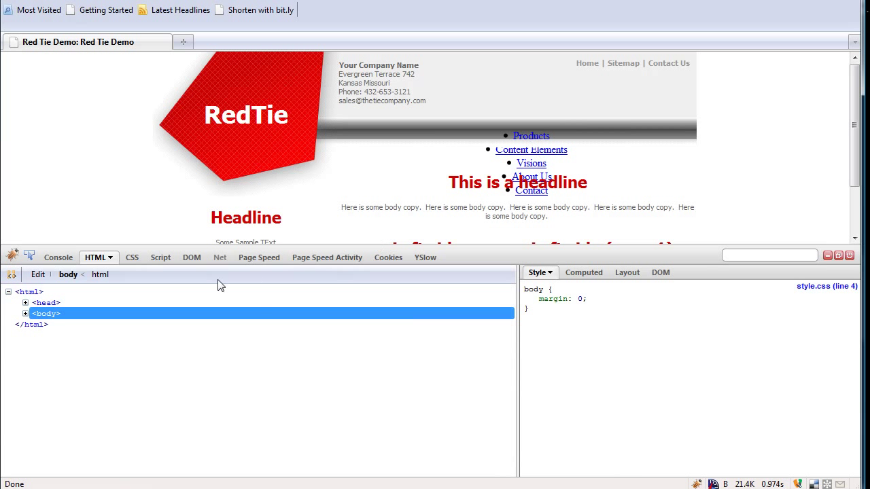
click(29, 256)
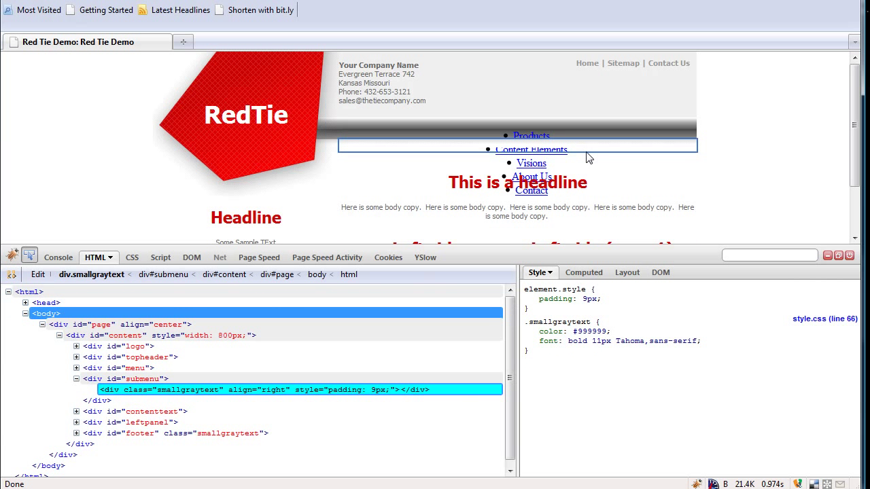
click(589, 157)
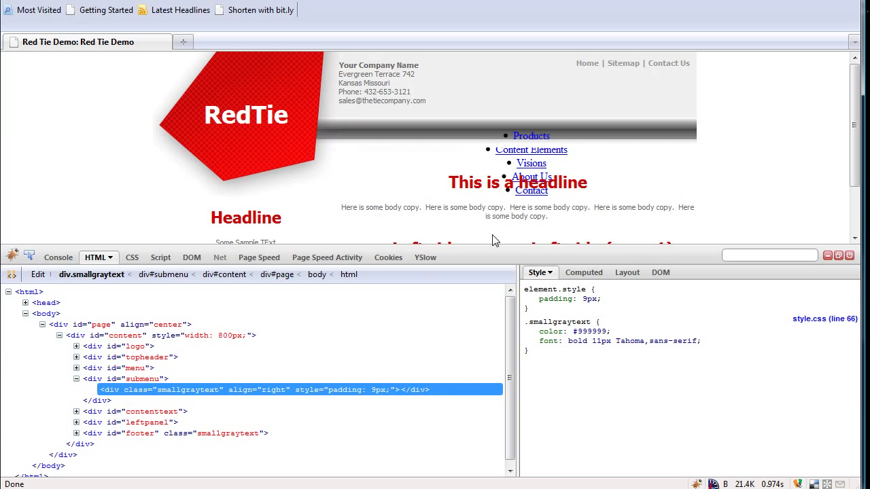
click(77, 369)
click(93, 379)
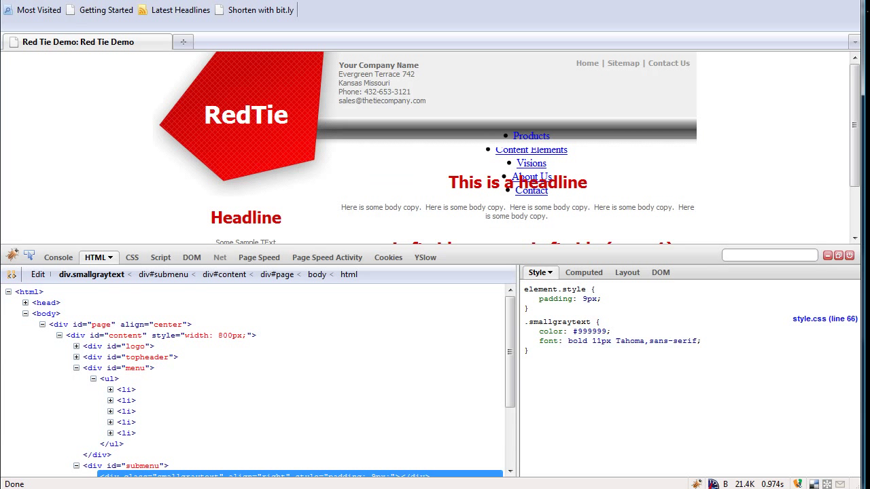
Step: Change the line 20 menu wrap to <ul id="mainmenu">|</ul>
key(alt+Tab)
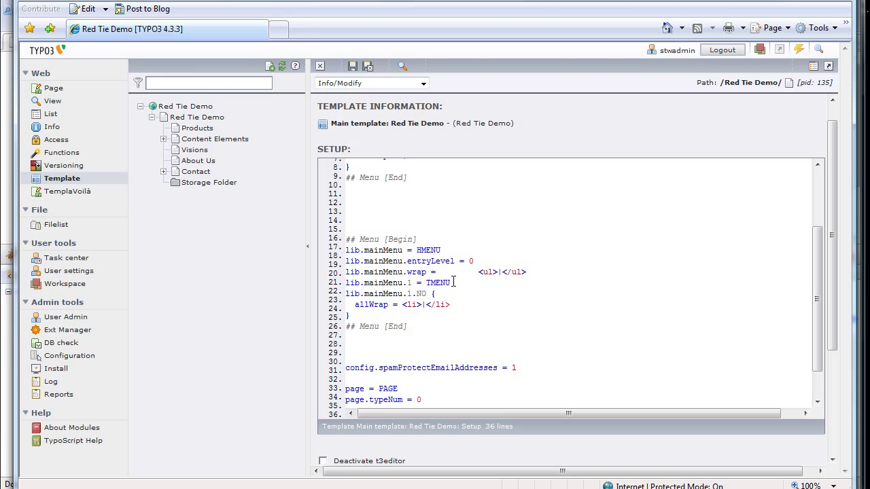
click(492, 270)
text(il)
key(BackSpace)
text(d)
text(="")
key(Left)
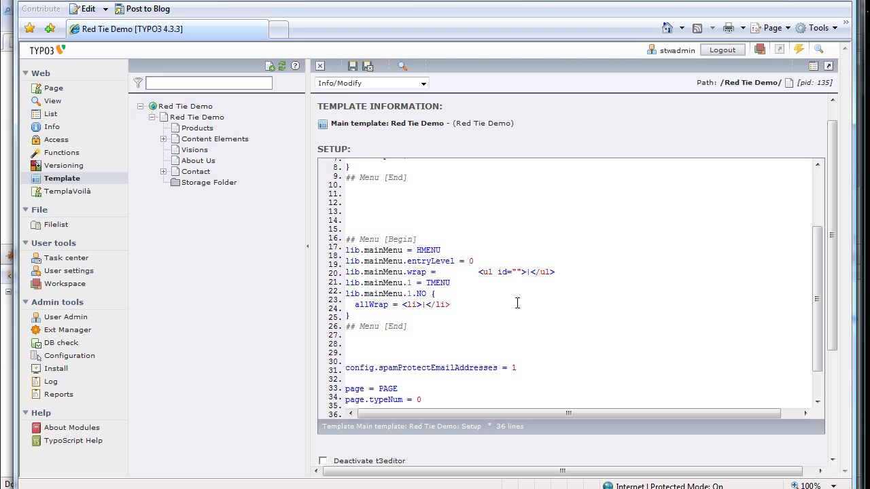
text(mainmenu)
Step: Save the TypoScript setup and clear all caches
click(352, 66)
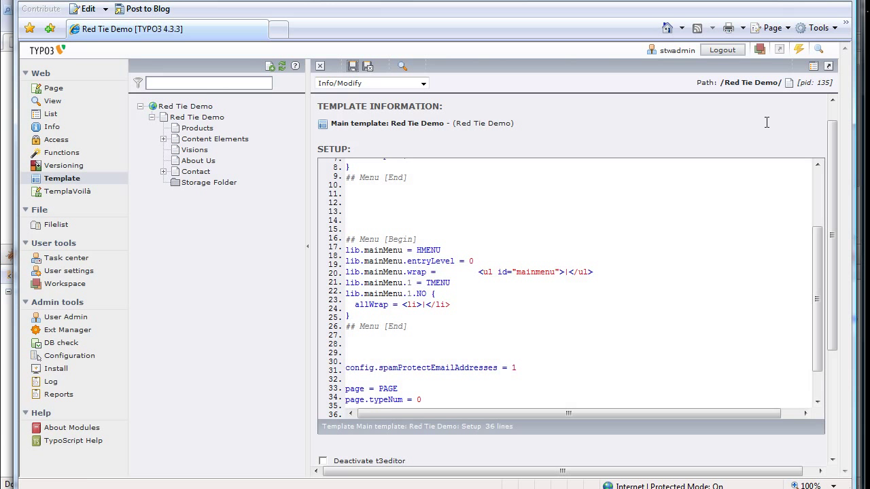
click(799, 49)
click(776, 59)
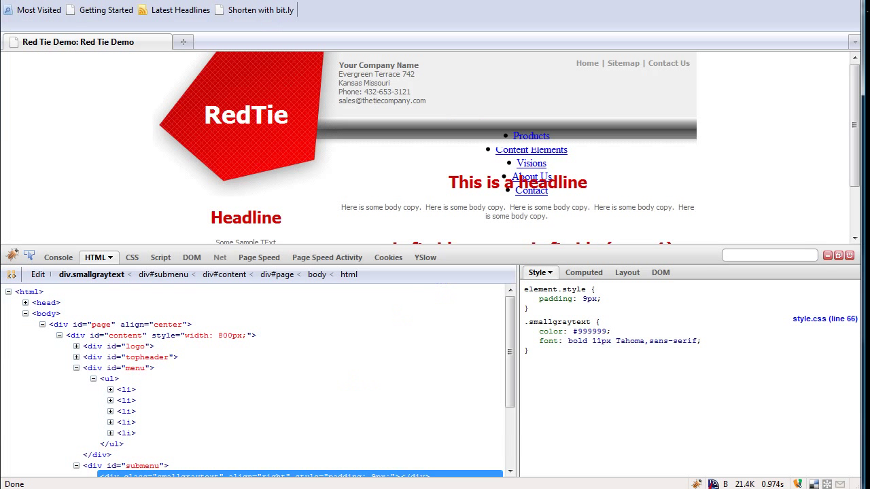
Step: Reload the demo page and expand ul#mainmenu in Firebug to check its five items
key(F5)
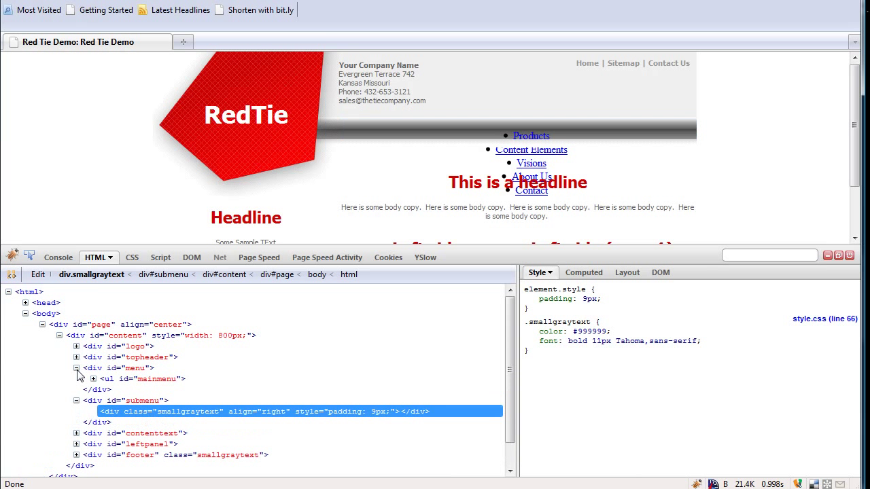
click(94, 378)
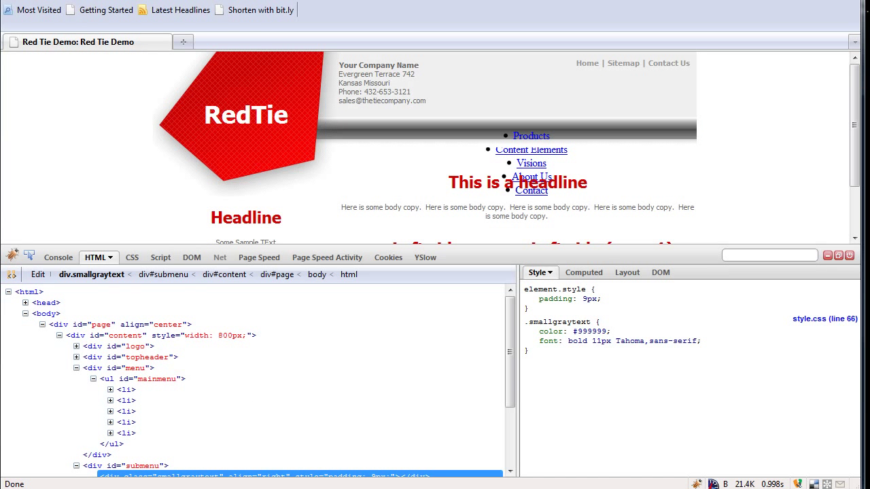
key(alt+Tab)
Step: Append the ul#mainmenu rules to templates/images/style.css and save the file
click(58, 223)
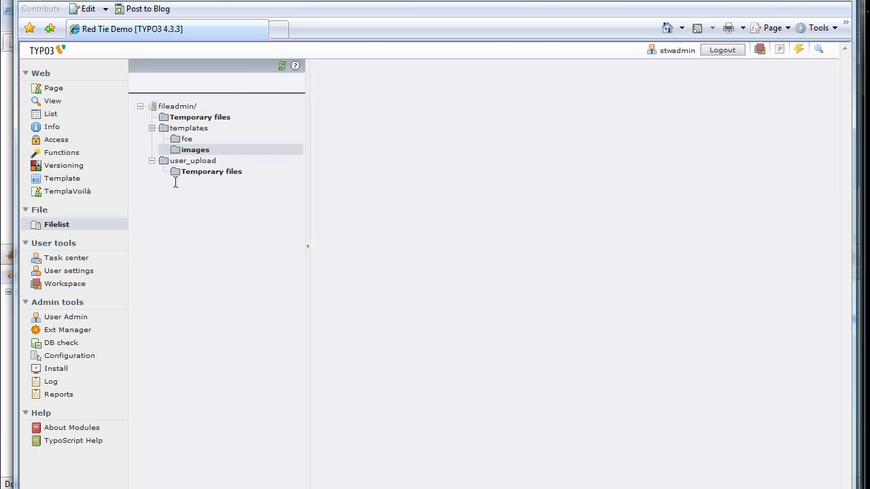
click(193, 150)
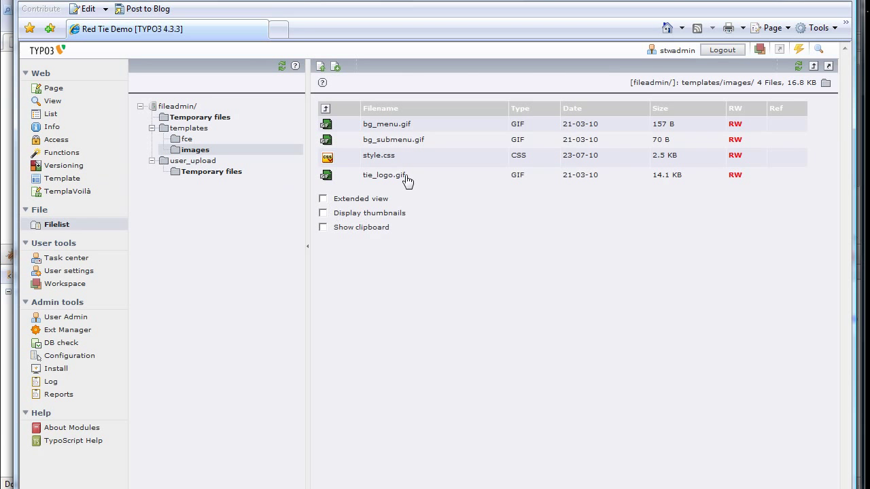
click(328, 157)
click(340, 167)
drag(808, 161, 810, 342)
key(Return)
key(Return)
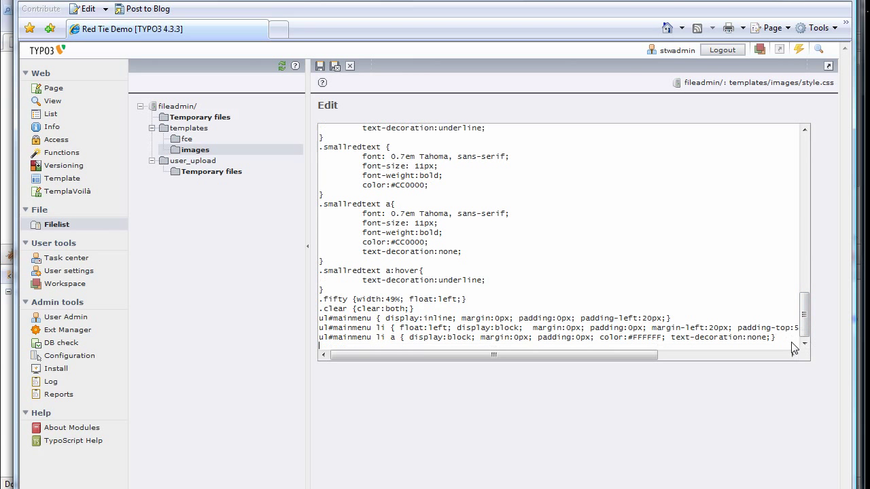
key(ctrl+v)
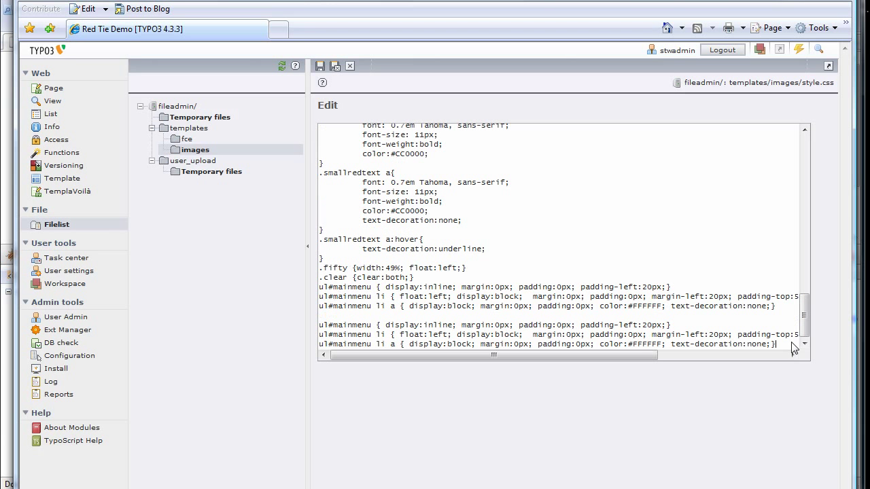
click(337, 68)
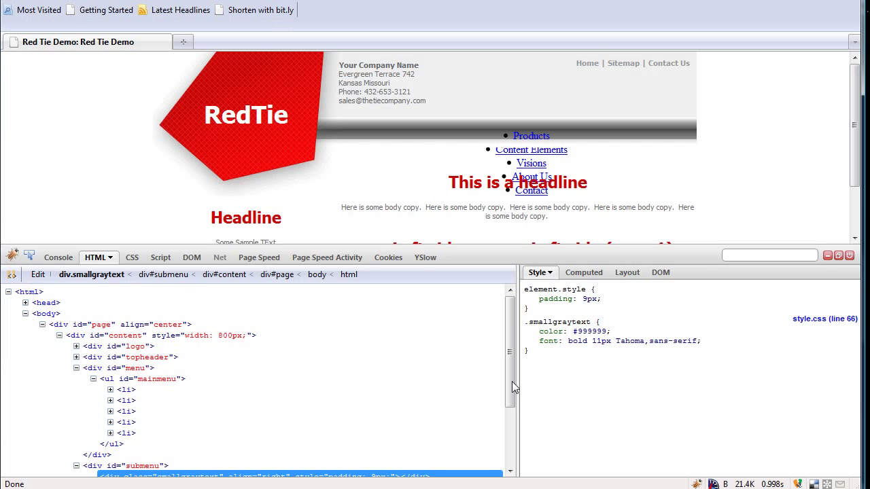
Step: Reopen Firebug on the styled menu bar and expand ul#mainmenu and its first li
click(850, 256)
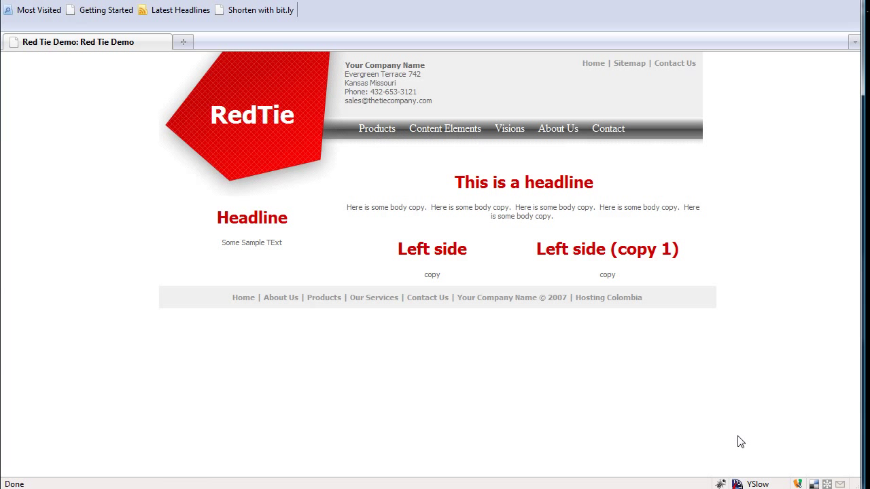
click(719, 483)
click(28, 255)
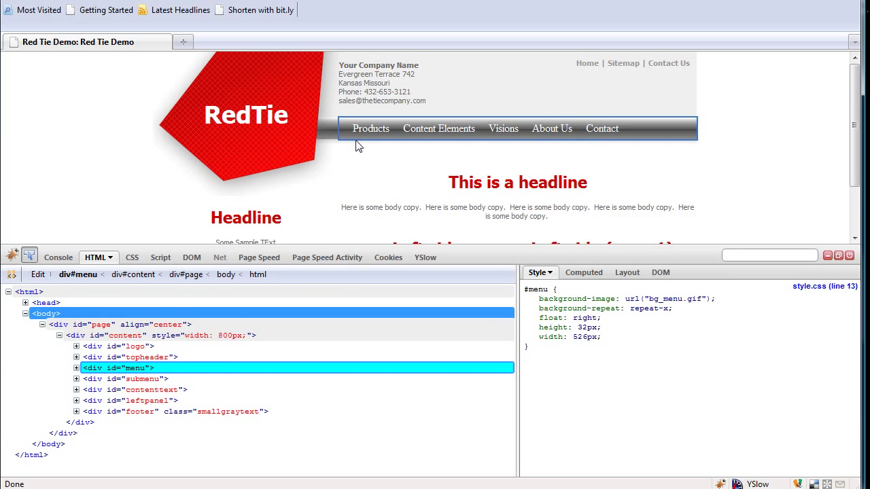
click(356, 142)
click(76, 368)
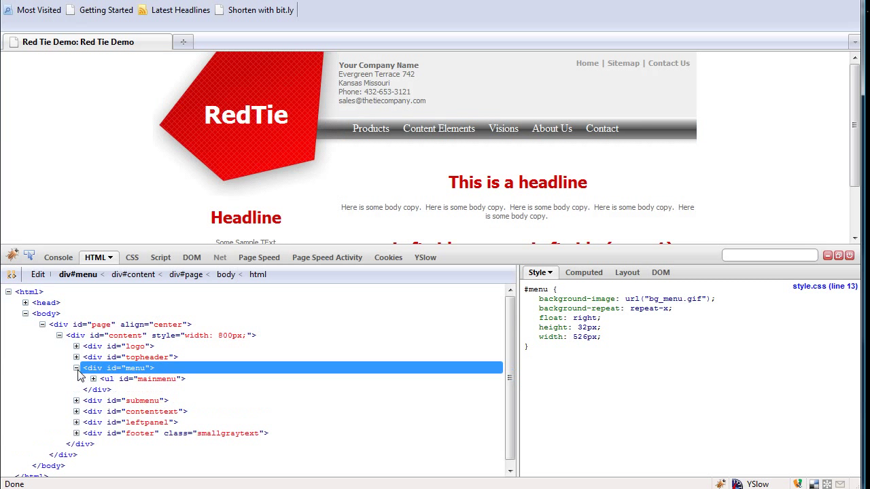
click(93, 378)
click(110, 391)
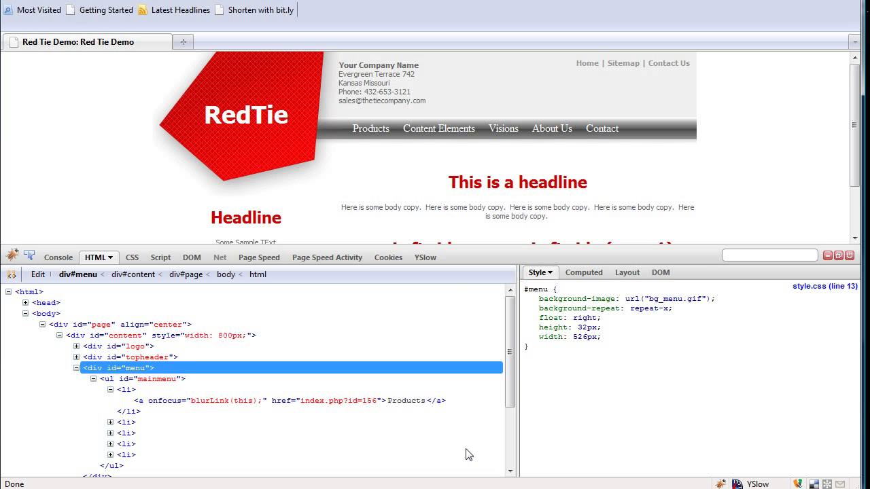
click(440, 132)
Step: Open the template Setup and copy the lib.mainMenu.1.NO block
key(alt+Tab)
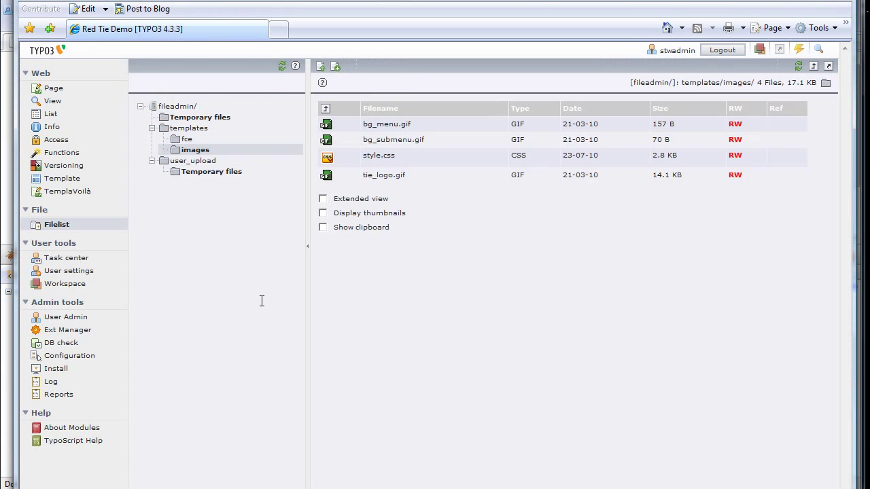
click(66, 180)
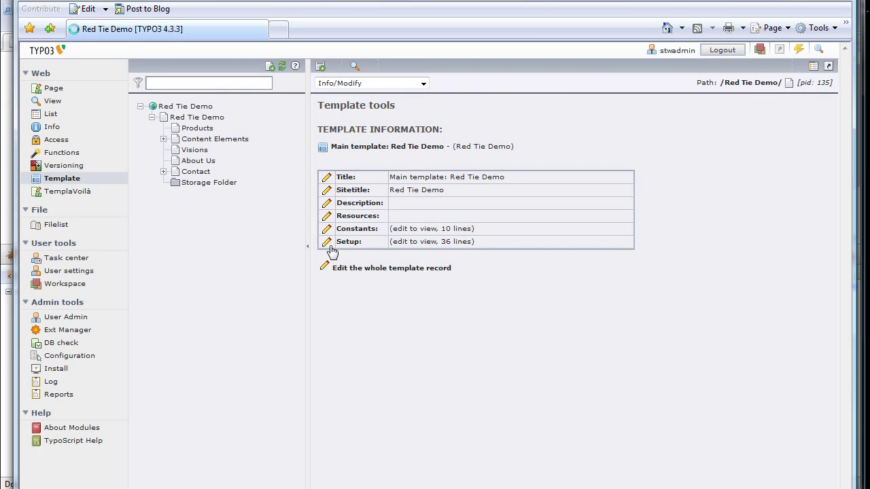
click(327, 242)
scroll(507, 362, down, 6)
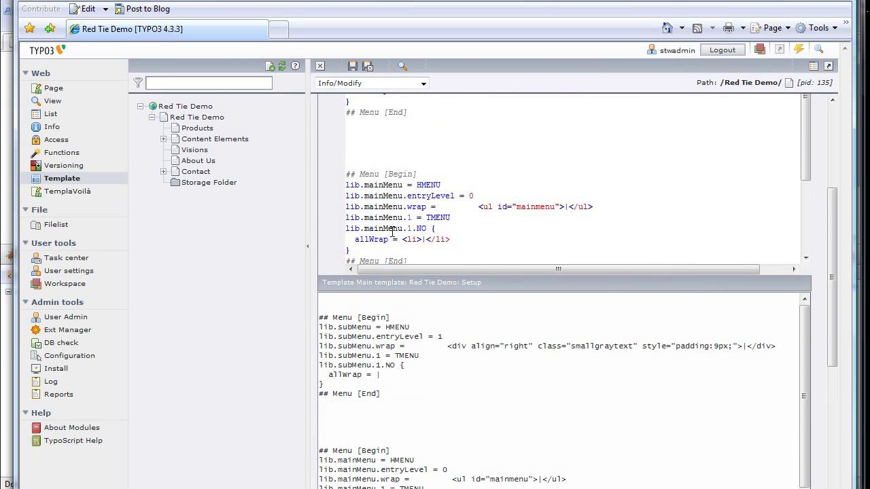
drag(370, 251, 341, 227)
key(ctrl+c)
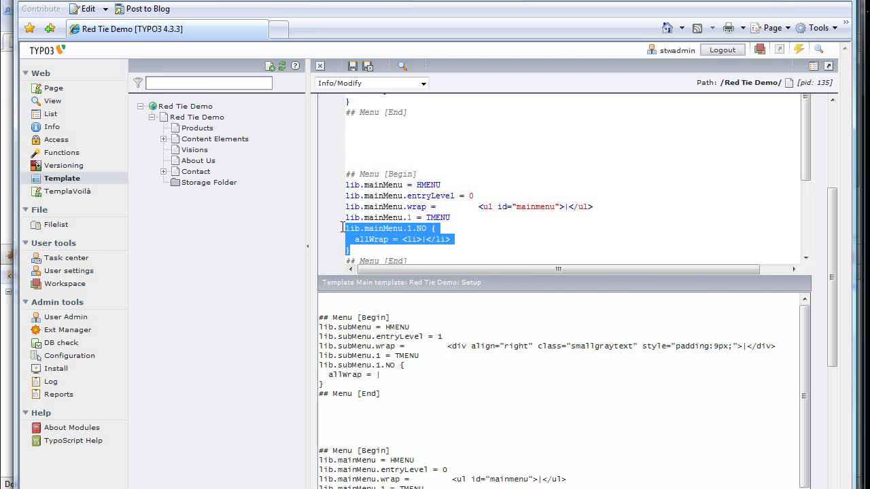
click(382, 252)
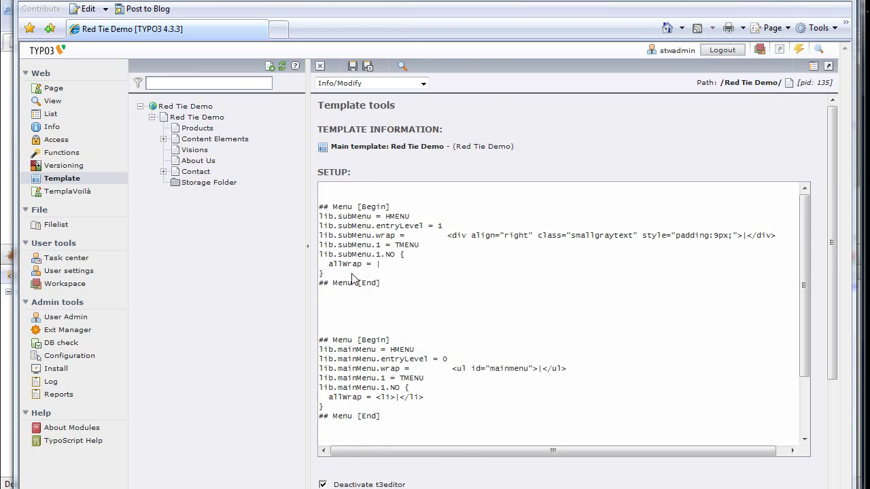
Step: Paste the block as an ACT state with an <li class="active">|</li> wrap
click(352, 275)
key(Return)
key(ctrl+v)
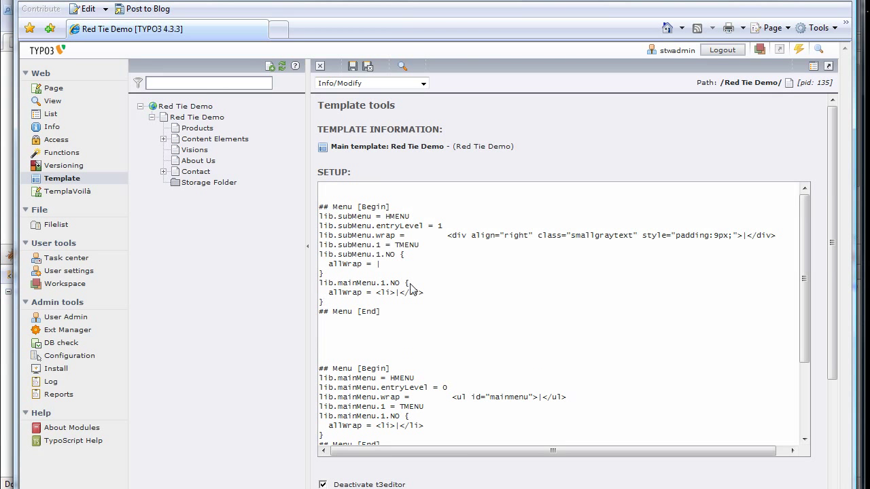
drag(401, 284, 391, 284)
click(390, 292)
text(class="active")
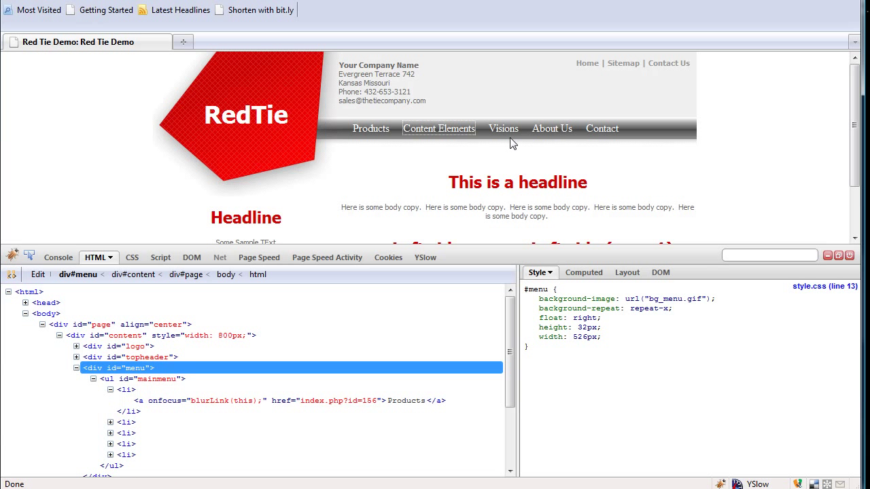
Step: Go to the Visions page via the Red Tie Demo menu so its item shows as active
click(503, 129)
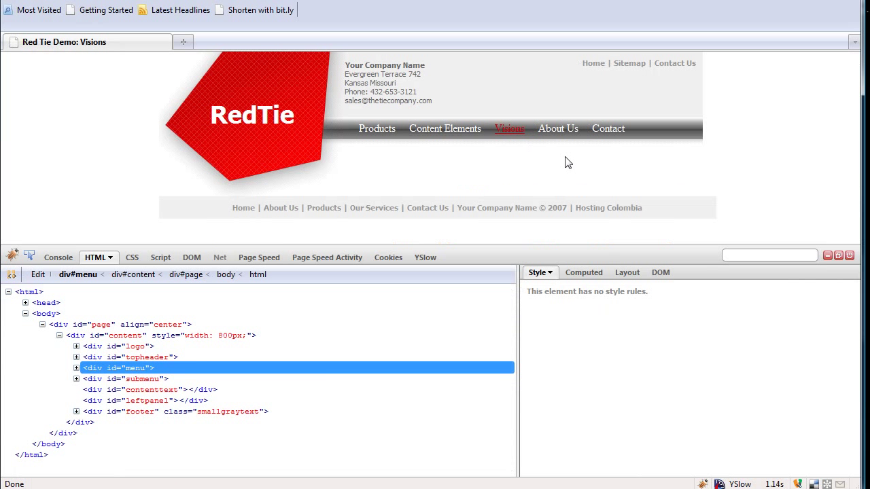